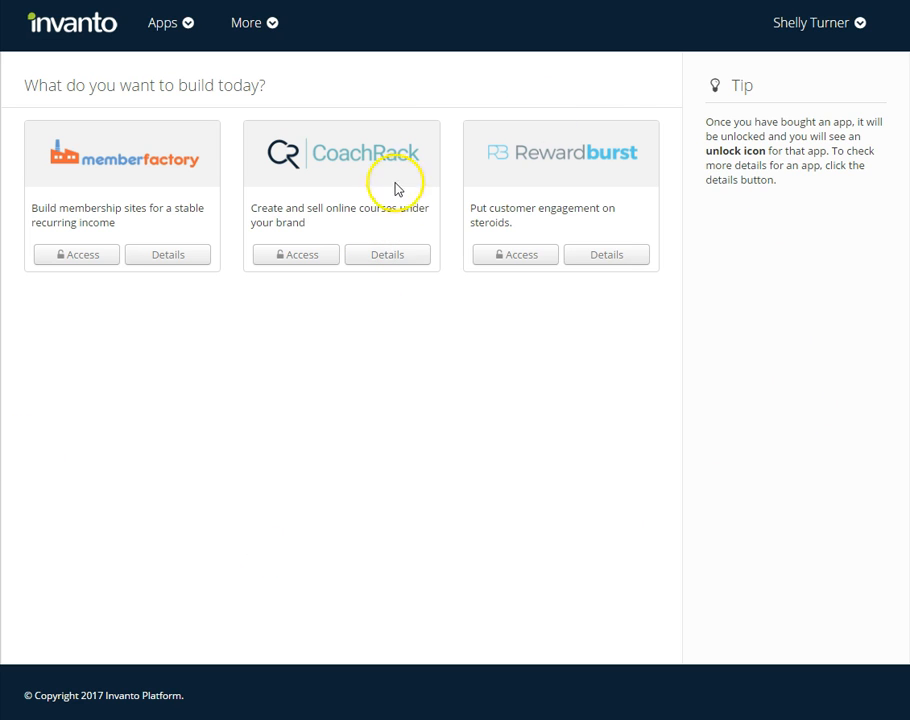
Access CoachRack, open the How to Write Converting Sales Letters course for editing, and go to the quiz bank
{"action": "left_click", "coordinate": [296, 256]}
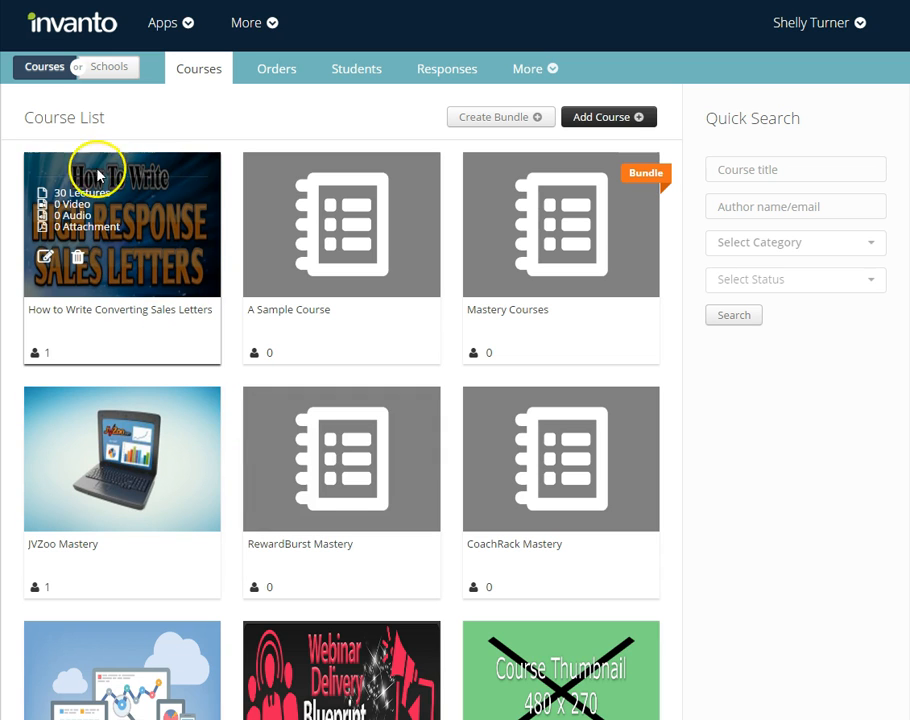
{"action": "left_click", "coordinate": [44, 259]}
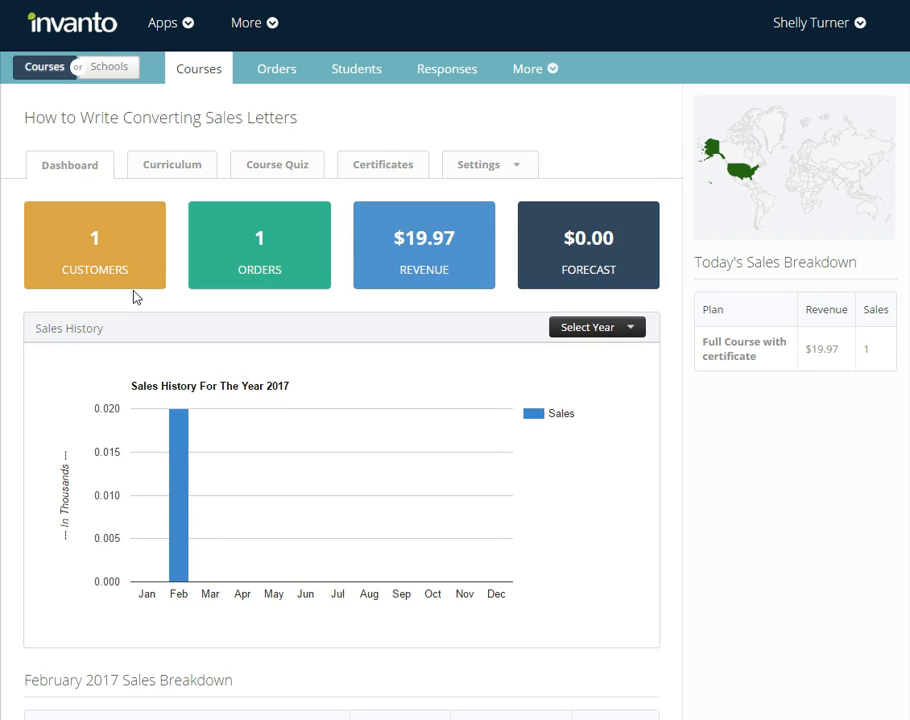
{"action": "left_click", "coordinate": [548, 70]}
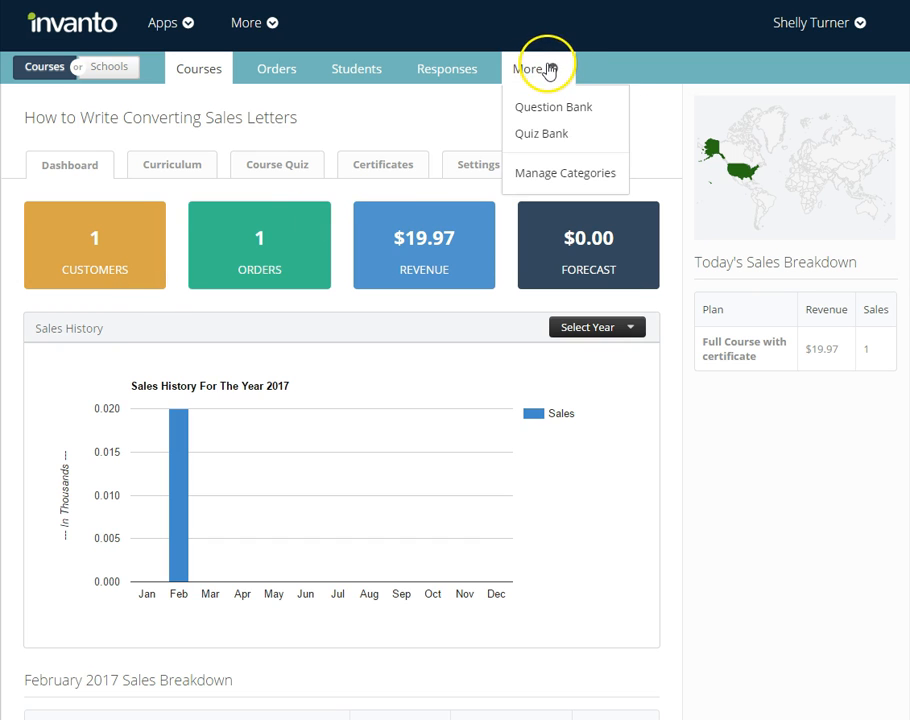
{"action": "mouse_move", "coordinate": [540, 78]}
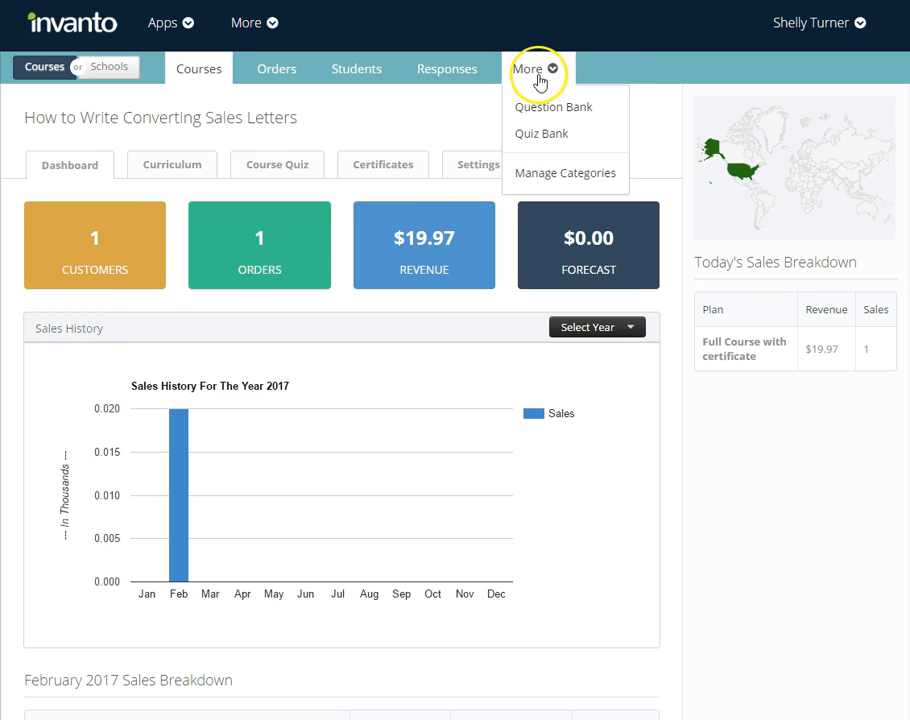
{"action": "left_click", "coordinate": [540, 134]}
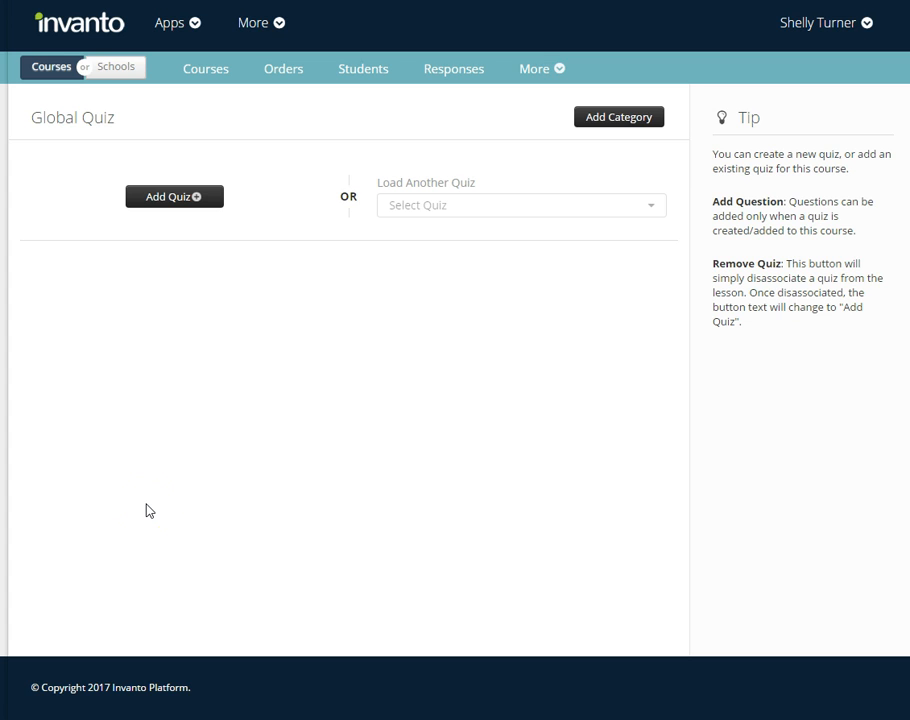
Start a new global quiz titled Test Quiz 1 with the summary text "Summary"
{"action": "left_click", "coordinate": [168, 199]}
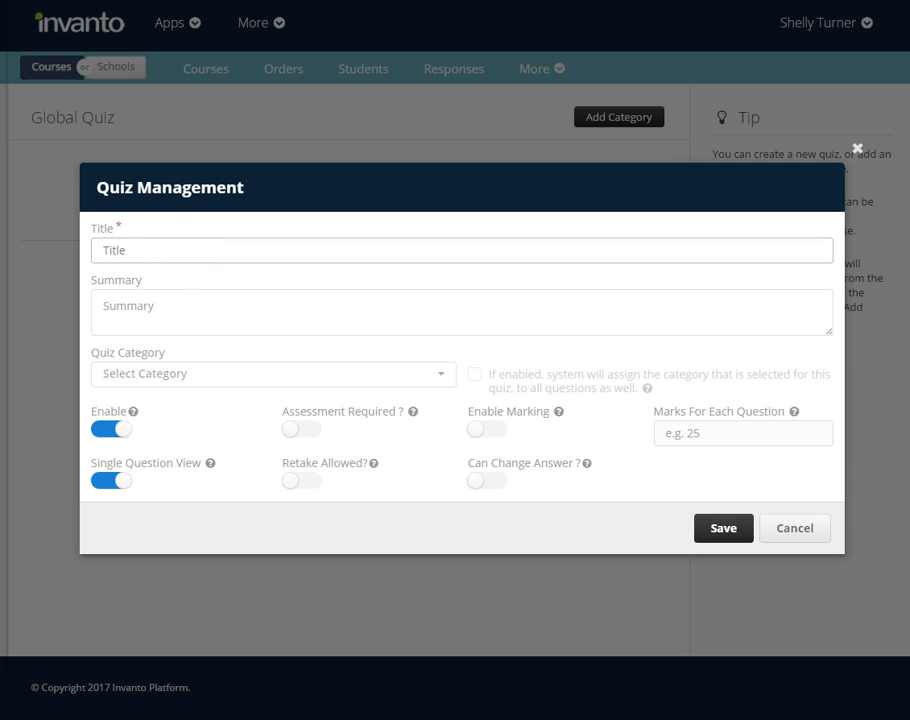
{"action": "type", "text": "Test Quiz 1"}
{"action": "key", "text": "Tab"}
{"action": "type", "text": "Summary"}
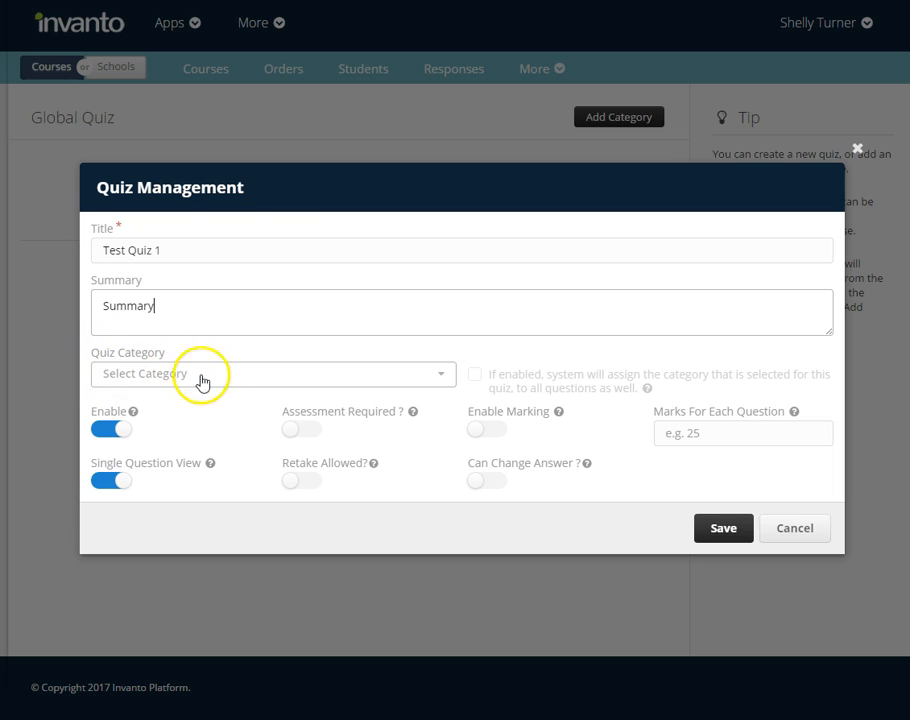
Set the quiz category to Sales Letters, enable assigning that category to all questions, and save the quiz
{"action": "left_click", "coordinate": [250, 382]}
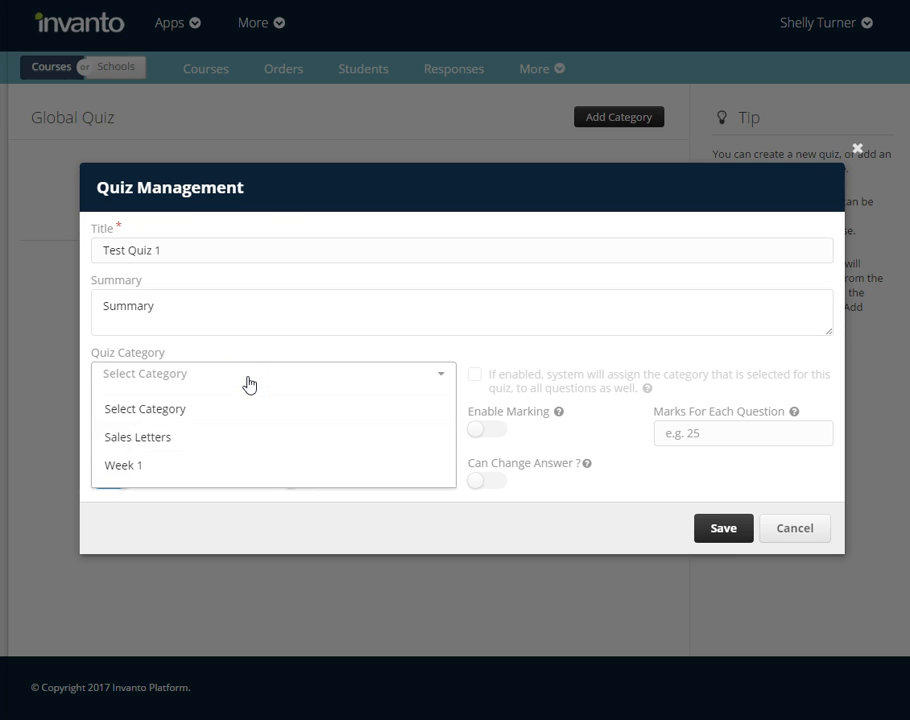
{"action": "left_click", "coordinate": [168, 444]}
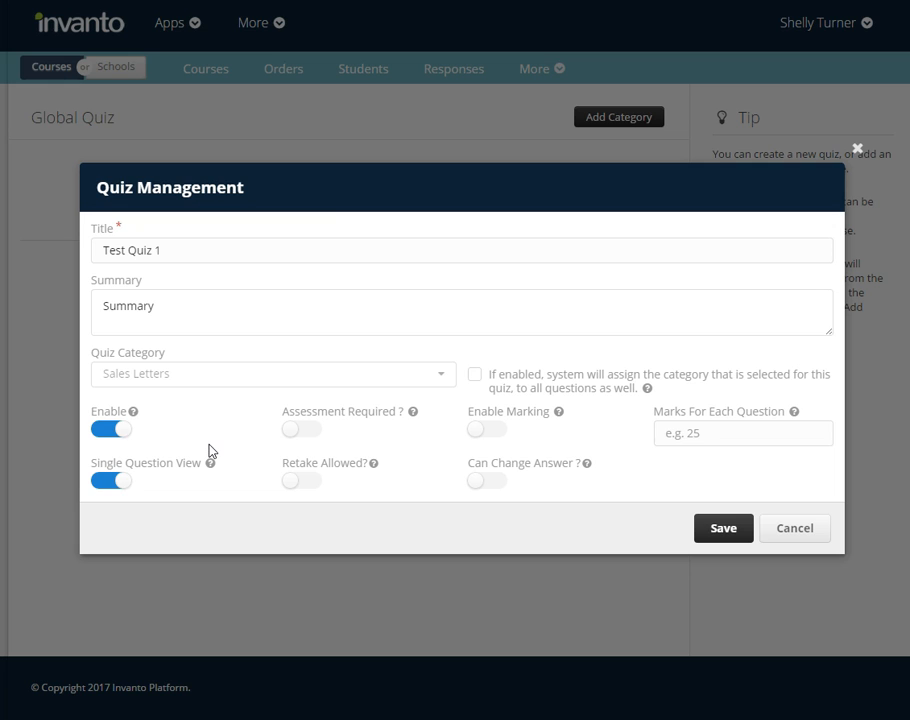
{"action": "left_click", "coordinate": [475, 377]}
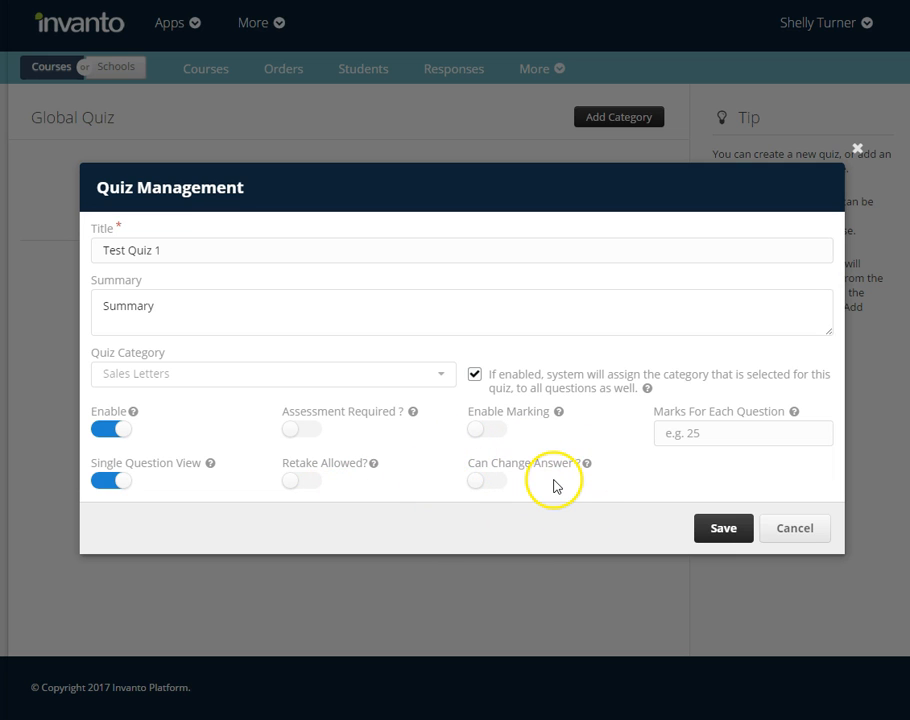
{"action": "left_click", "coordinate": [727, 540]}
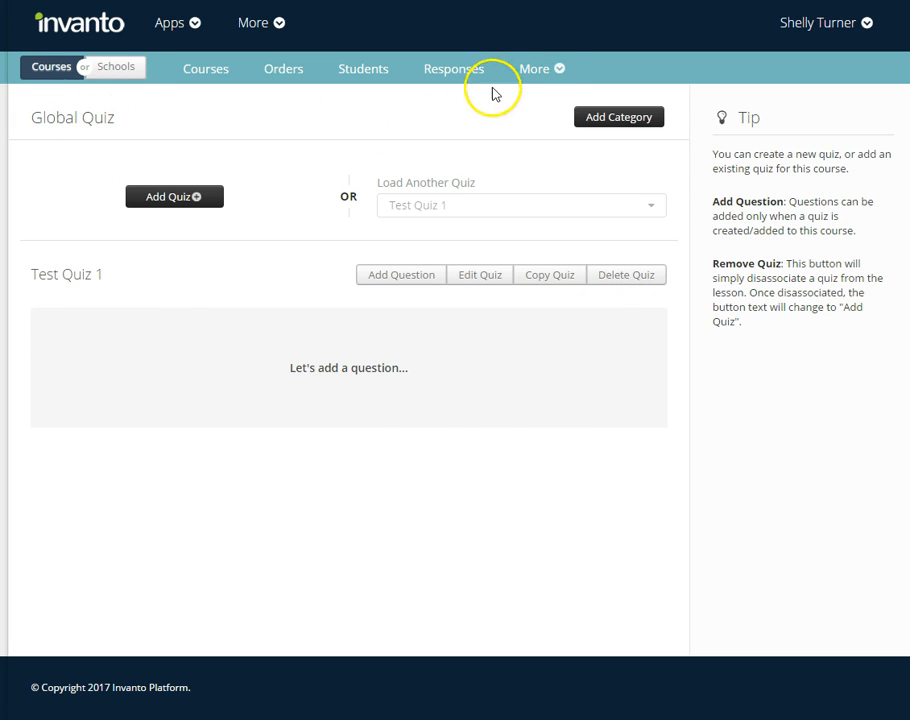
{"action": "left_click", "coordinate": [550, 72]}
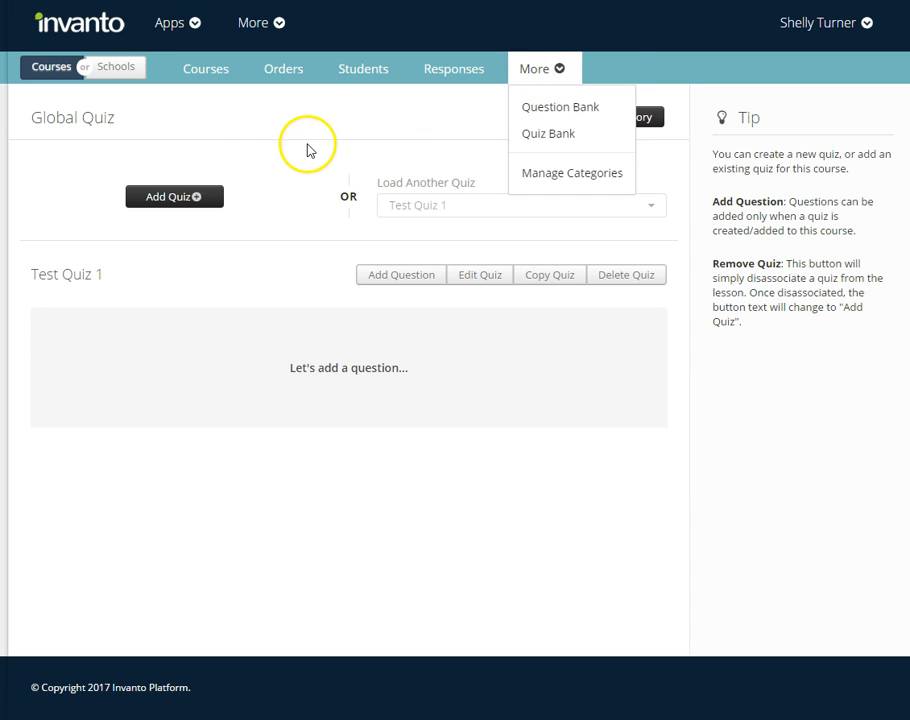
{"action": "left_click", "coordinate": [265, 145]}
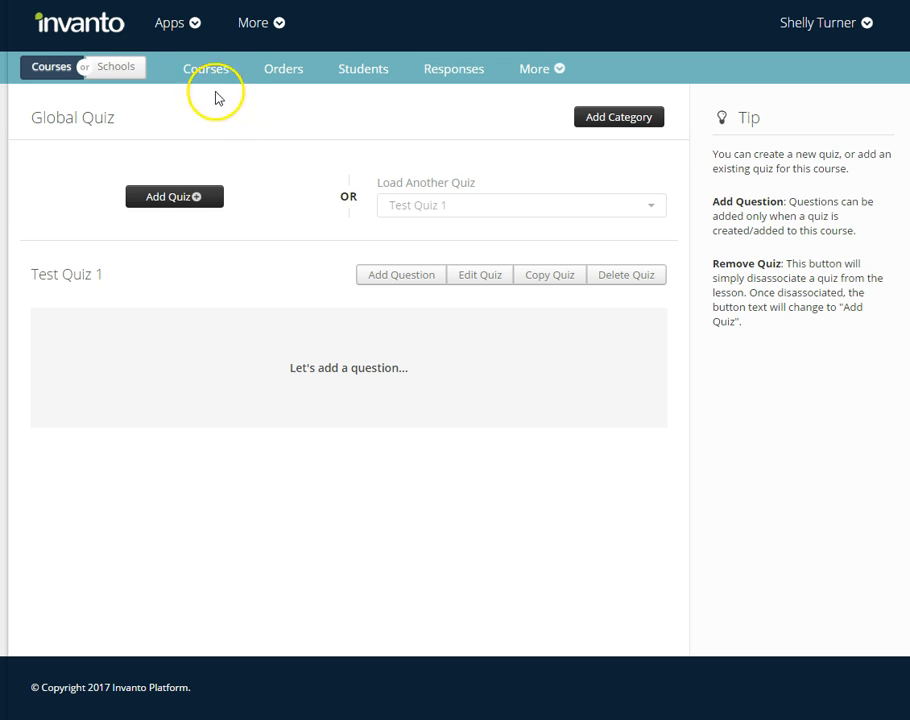
Return to the course list, reopen the How to Write Converting Sales Letters course, and display its course quiz
{"action": "left_click", "coordinate": [63, 70]}
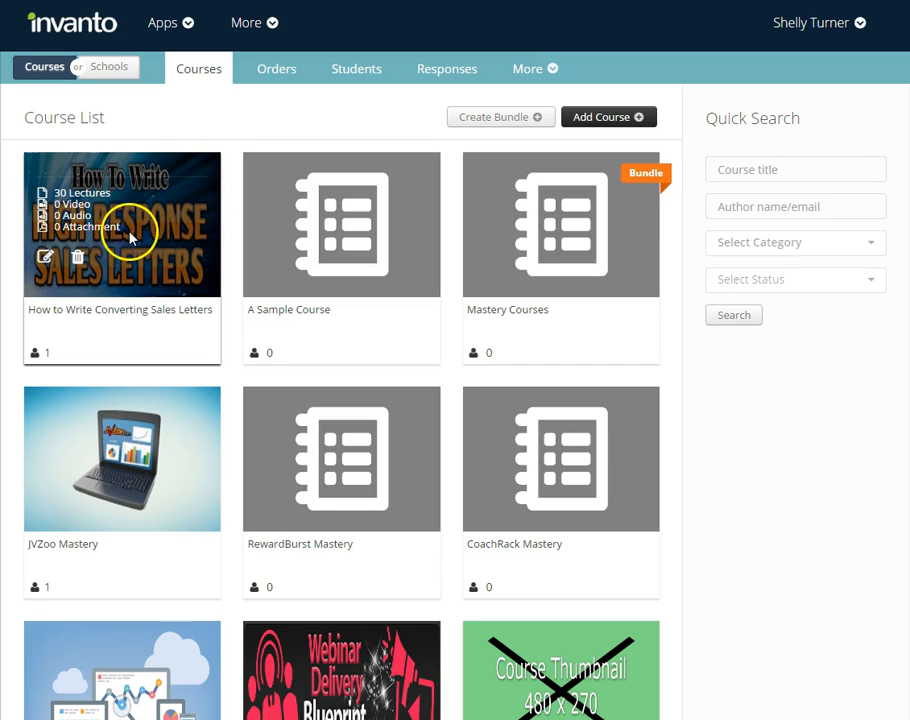
{"action": "left_click", "coordinate": [45, 257]}
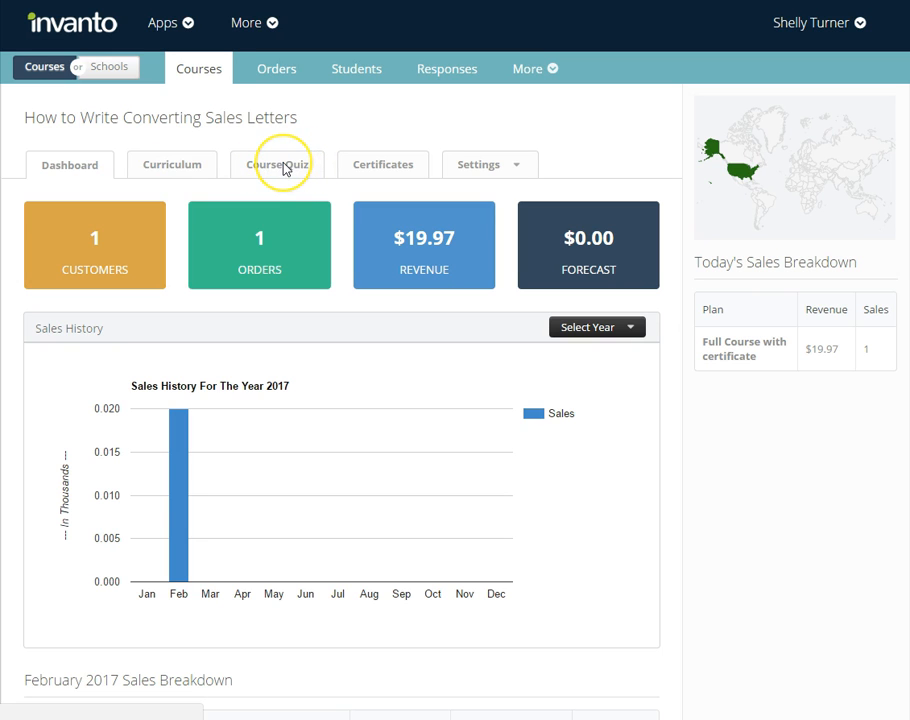
{"action": "left_click", "coordinate": [284, 167]}
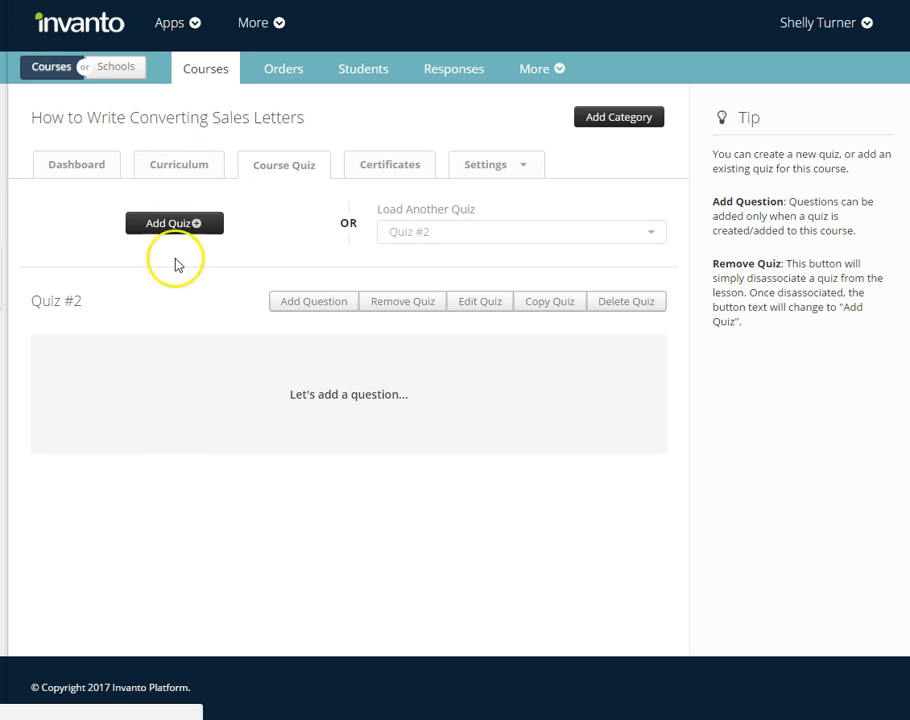
Load Test Quiz 1 for the Introduction lesson in the course curriculum and assign it to that lesson
{"action": "left_click", "coordinate": [176, 165]}
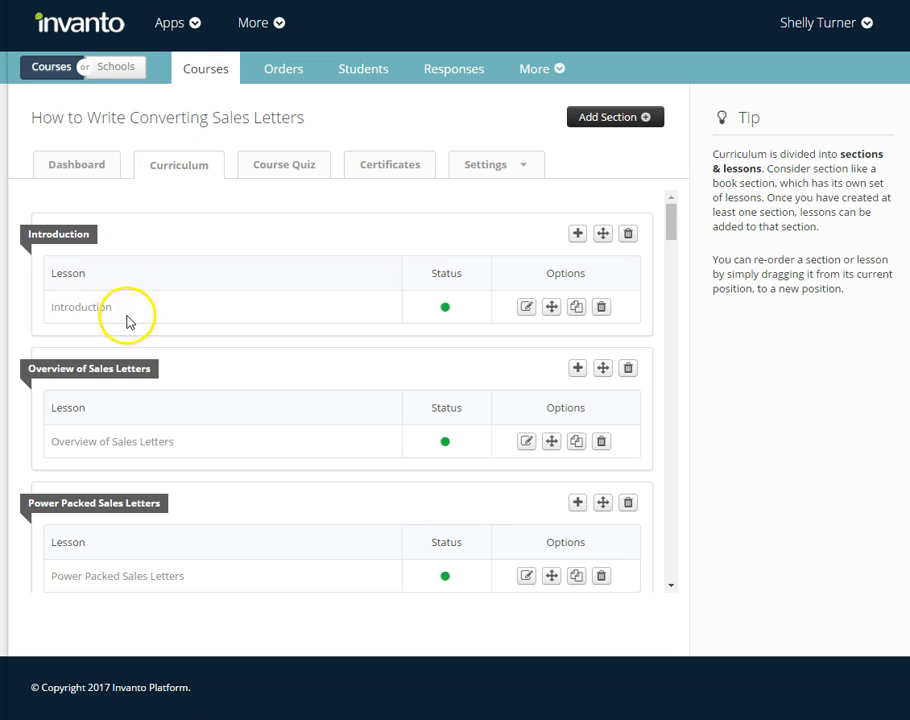
{"action": "left_click", "coordinate": [527, 308]}
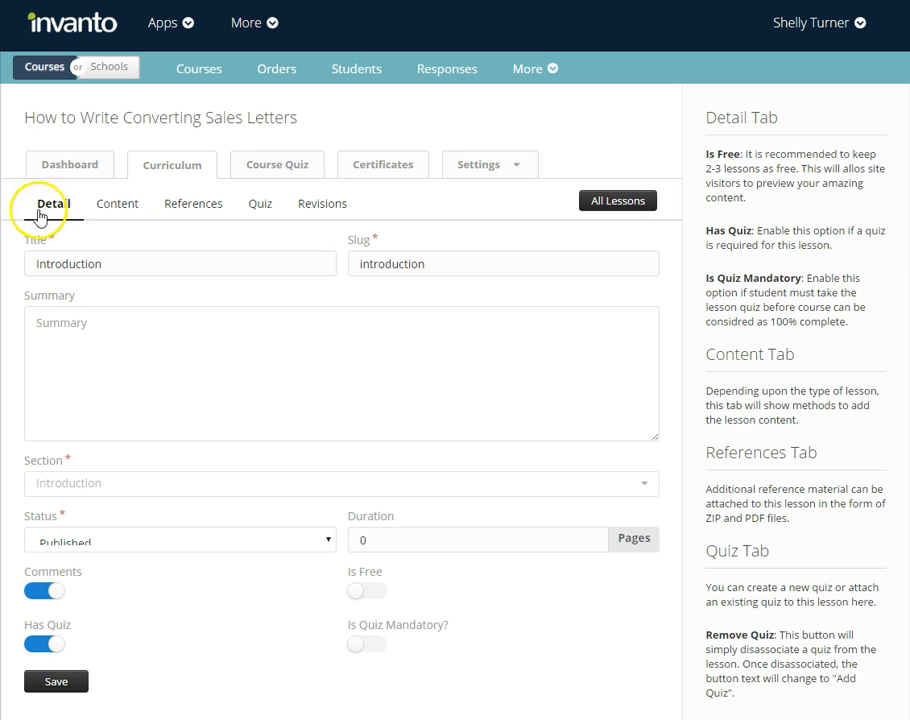
{"action": "left_click", "coordinate": [262, 206]}
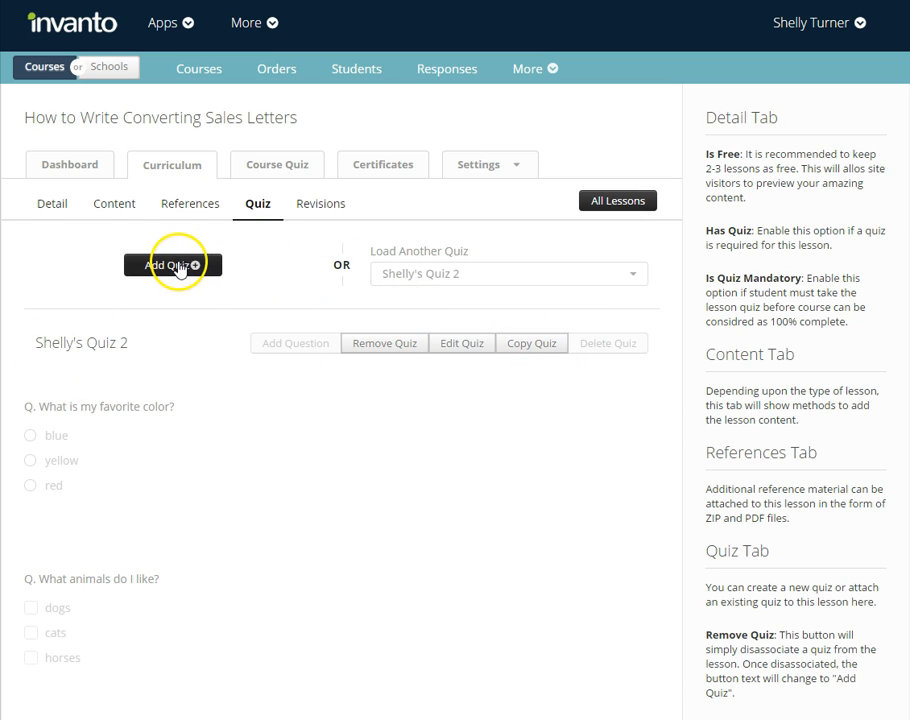
{"action": "left_click", "coordinate": [464, 275]}
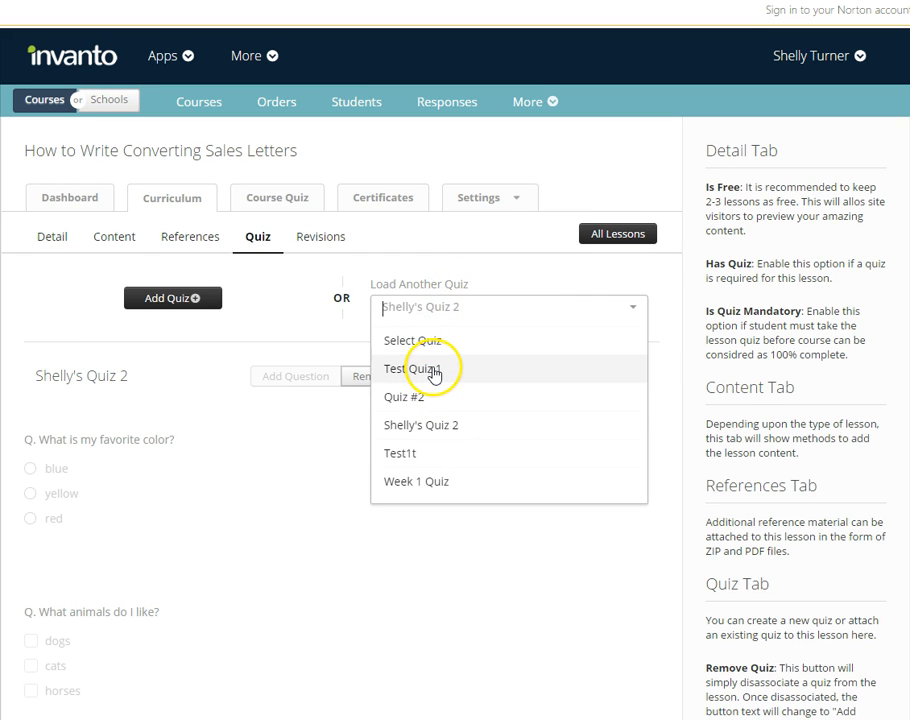
{"action": "left_click", "coordinate": [434, 370]}
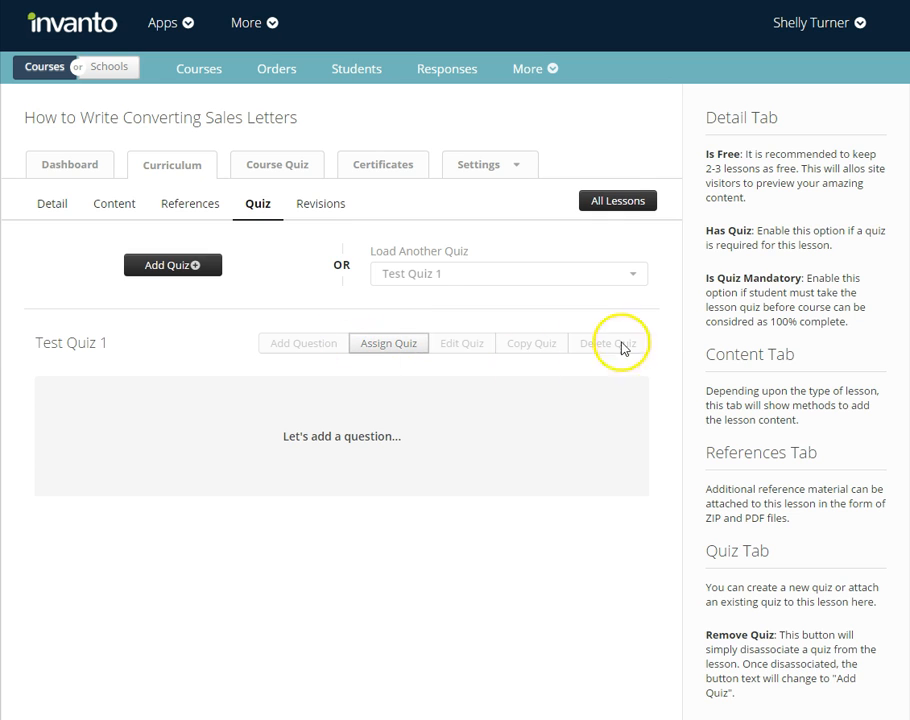
{"action": "left_click", "coordinate": [398, 349]}
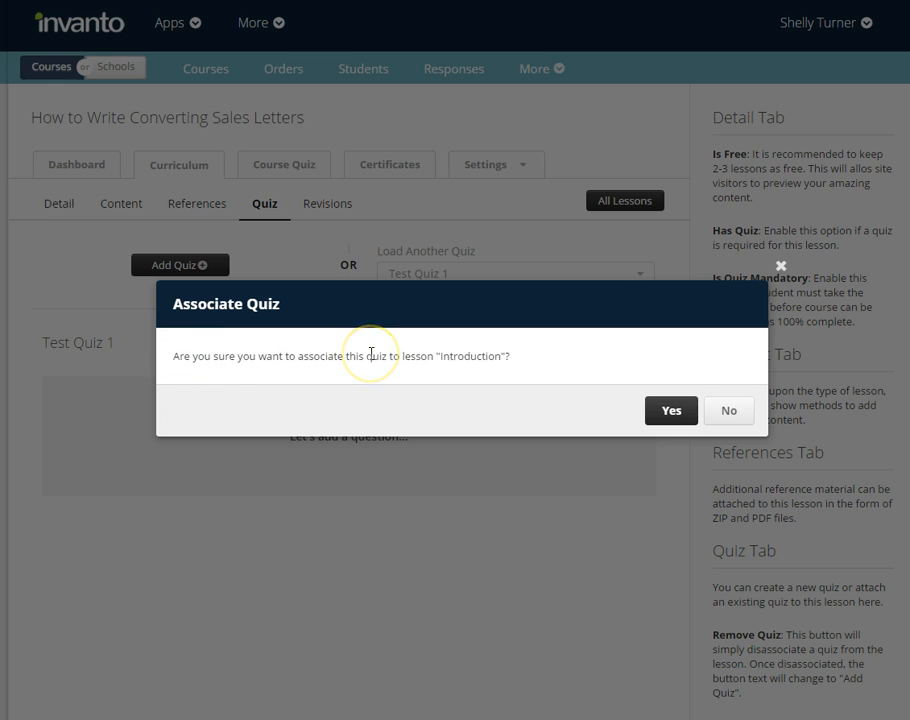
{"action": "left_click", "coordinate": [668, 414]}
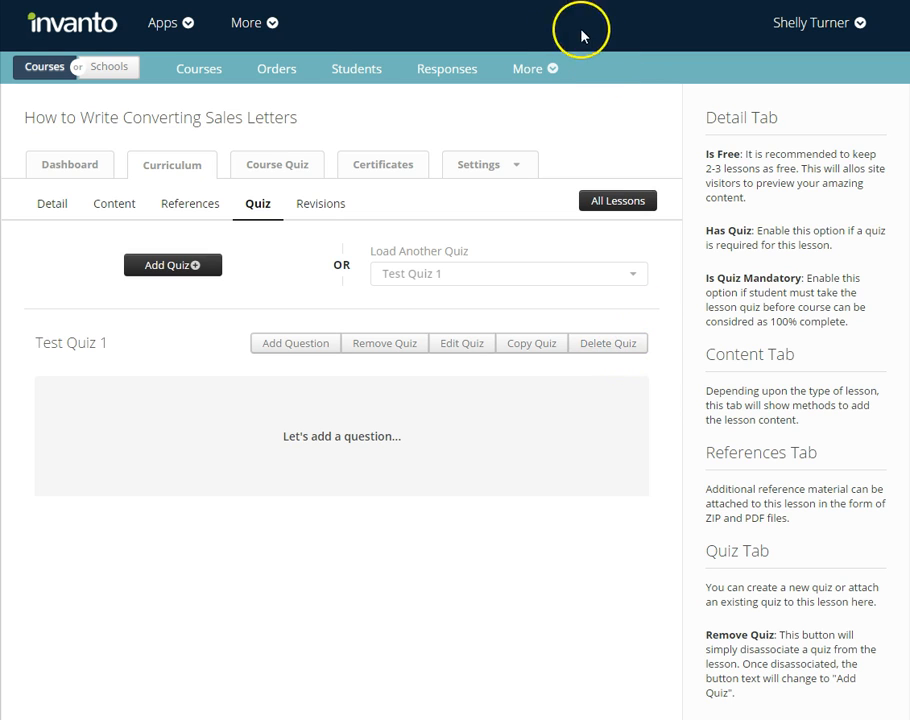
Save the detail settings of the Overview of Sales Letters lesson
{"action": "left_click", "coordinate": [531, 69]}
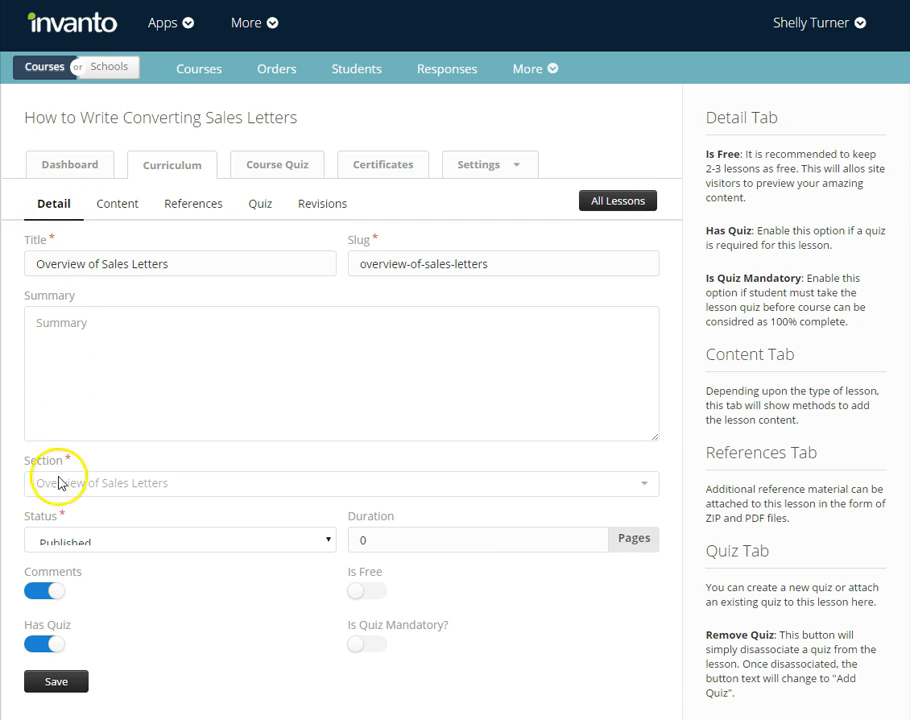
{"action": "left_click", "coordinate": [57, 682]}
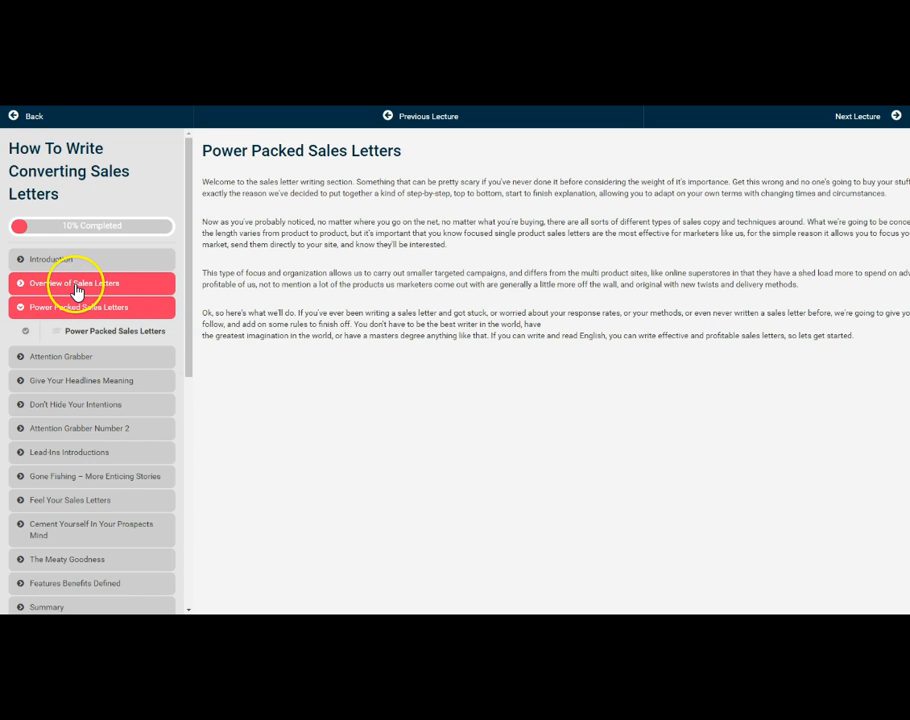
Open the Overview of Sales Letters lecture in the student course view and start its lesson quiz
{"action": "left_click", "coordinate": [75, 287]}
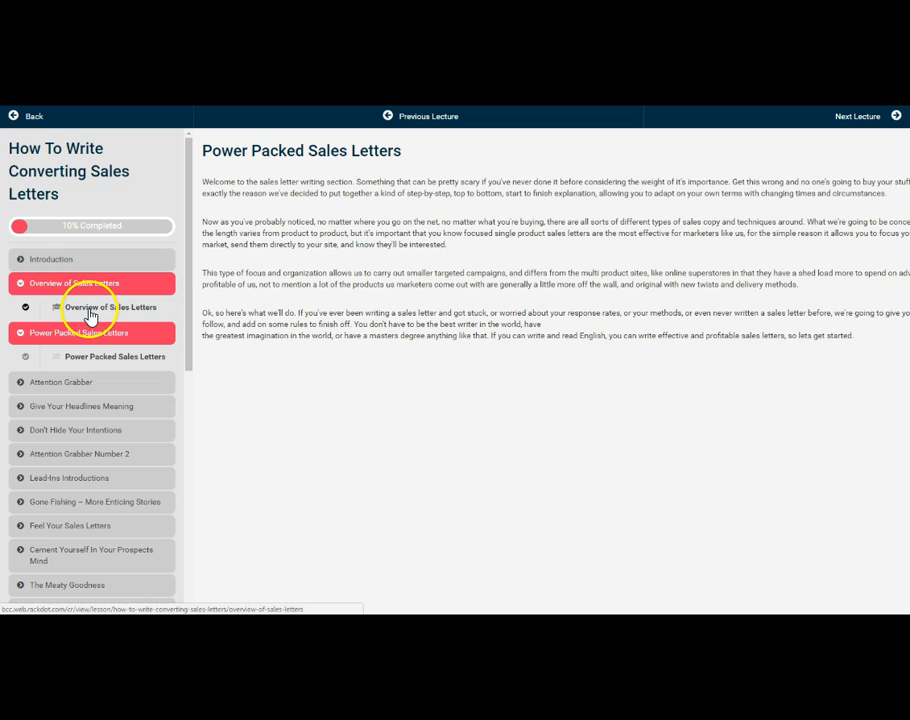
{"action": "left_click", "coordinate": [90, 312]}
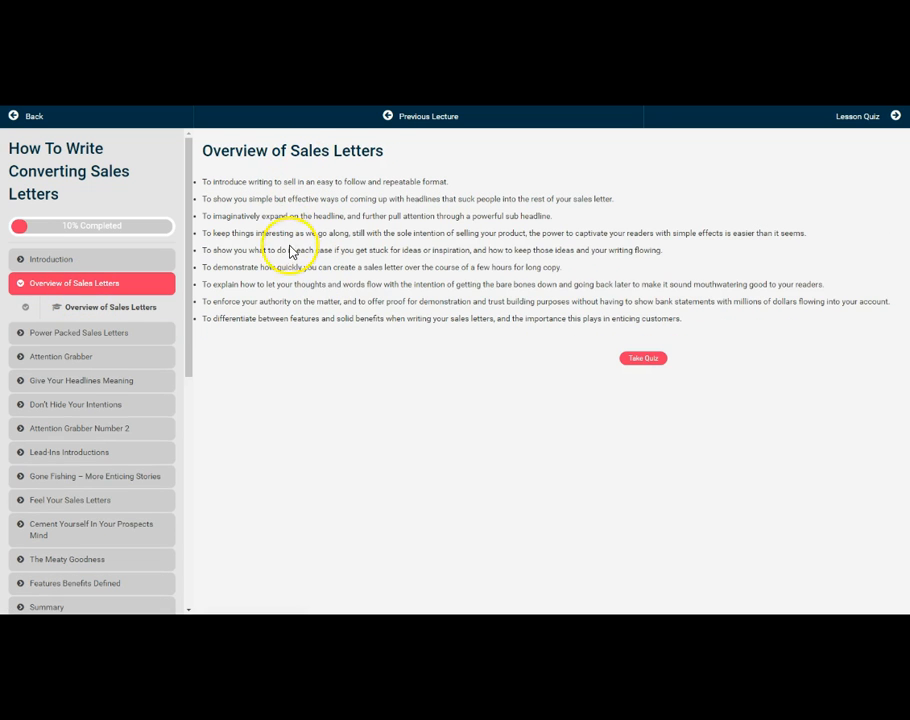
{"action": "left_click", "coordinate": [643, 360]}
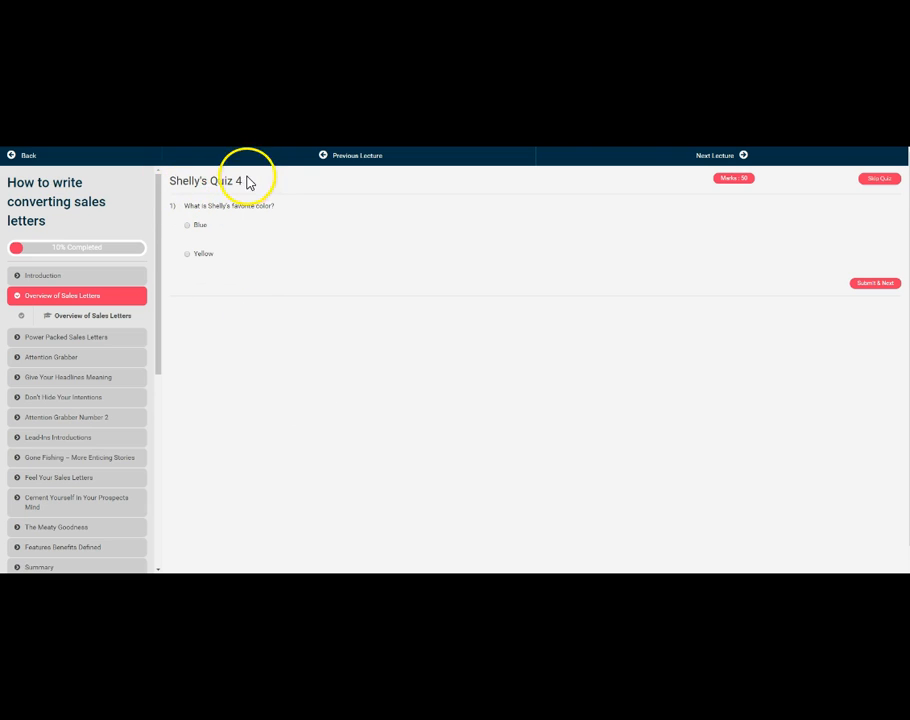
Answer the favorite color question with Blue and the nickname question with cardinal, submit both answers, and view the quiz result
{"action": "left_click", "coordinate": [188, 226]}
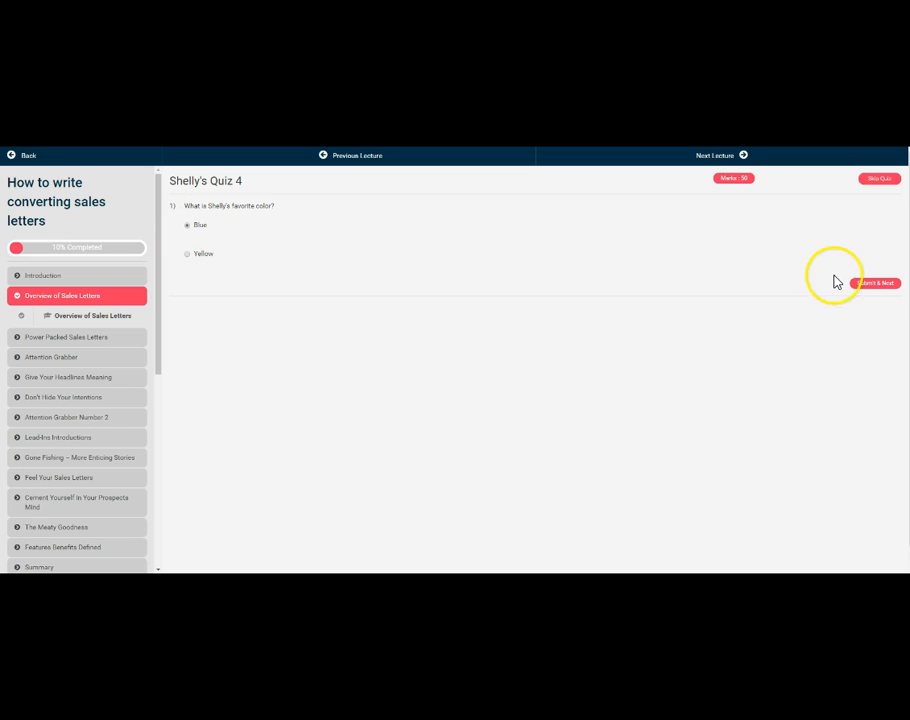
{"action": "left_click", "coordinate": [880, 285]}
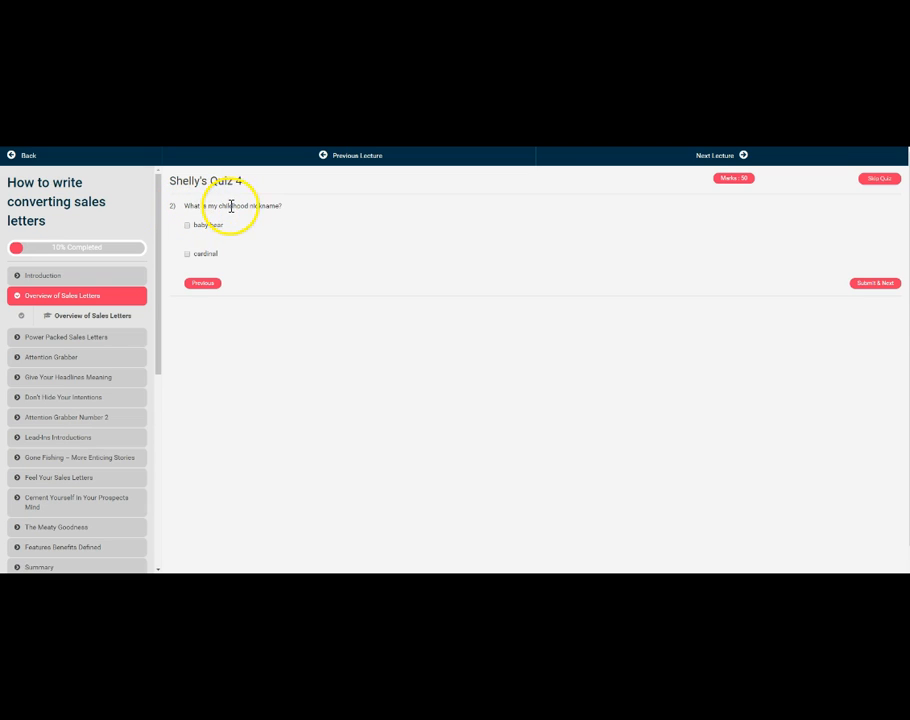
{"action": "left_click", "coordinate": [188, 258]}
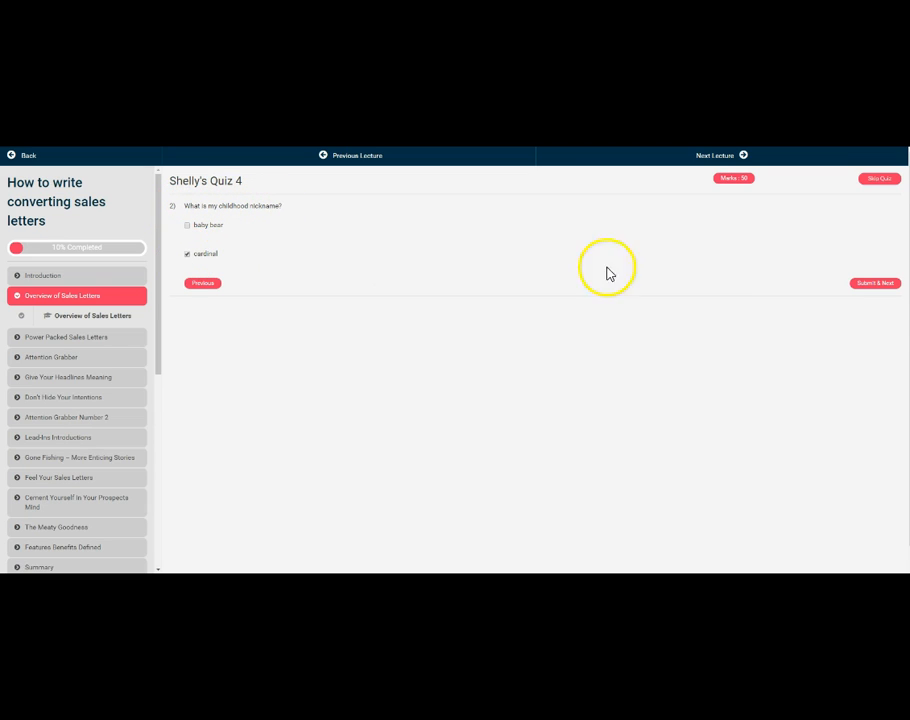
{"action": "left_click", "coordinate": [875, 285]}
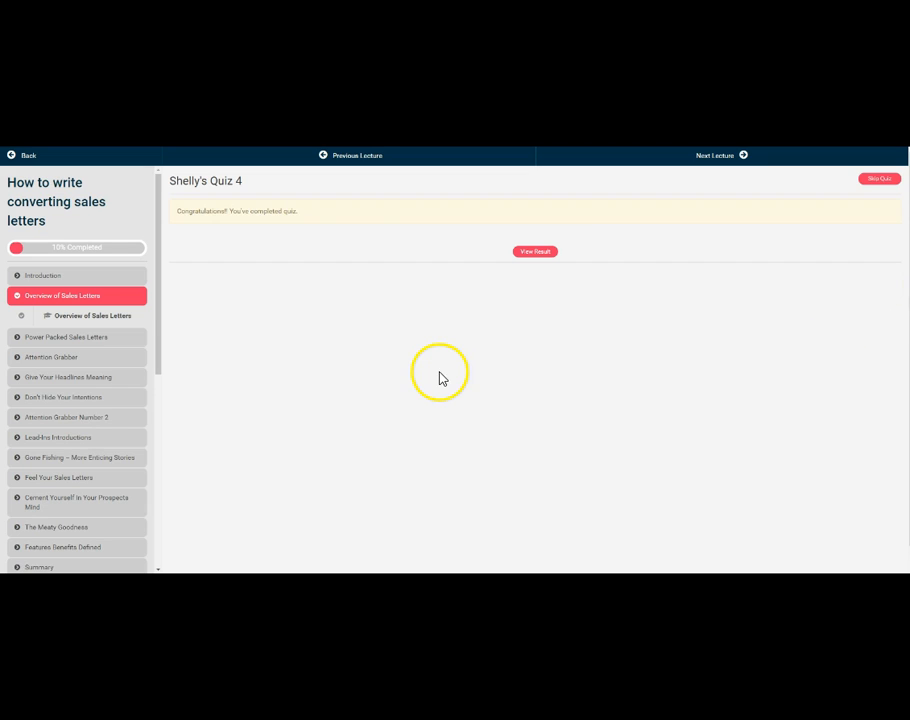
{"action": "left_click", "coordinate": [536, 262]}
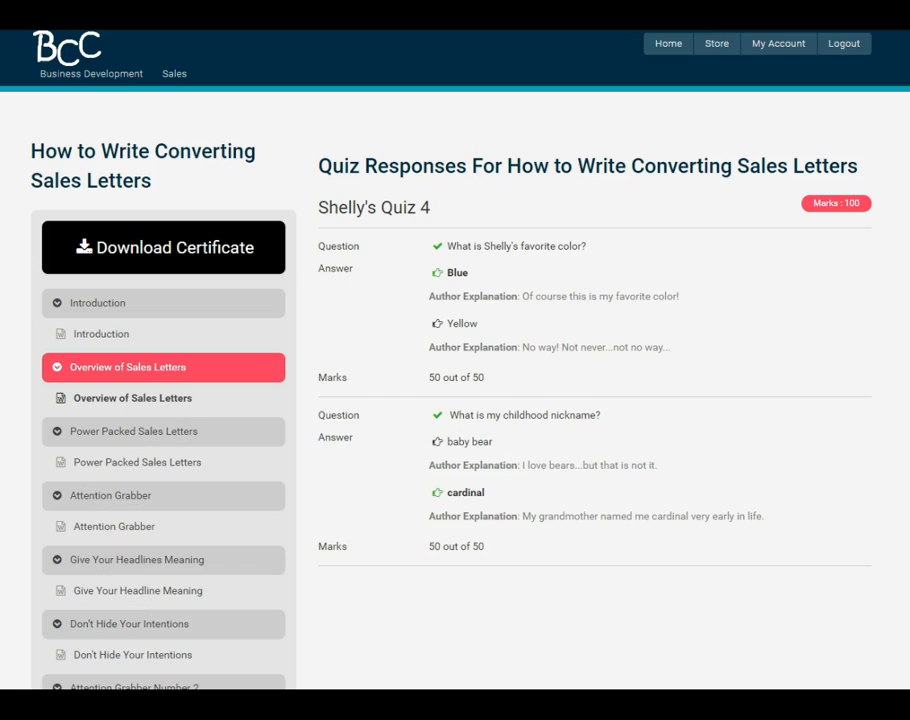